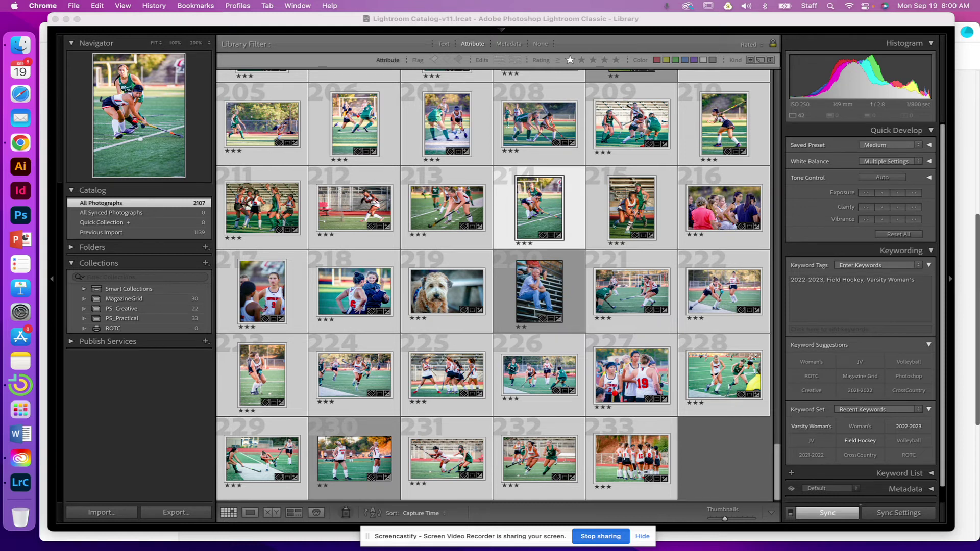
Step: Open the photo import window and review the available sources and the photos on the Canon EOS Rebel T6
{"action": "key", "text": "super+shift+i"}
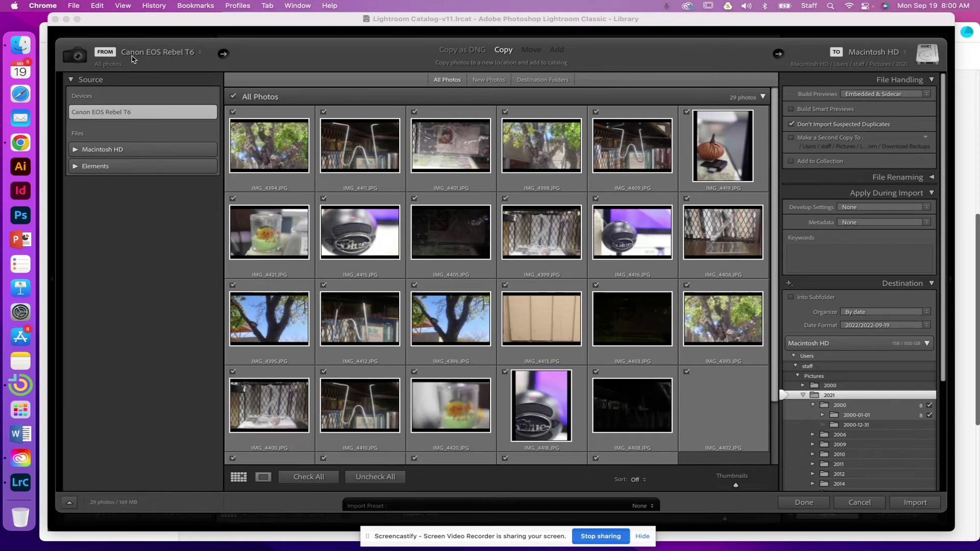
{"action": "left_click", "coordinate": [193, 55]}
{"action": "left_click", "coordinate": [199, 54]}
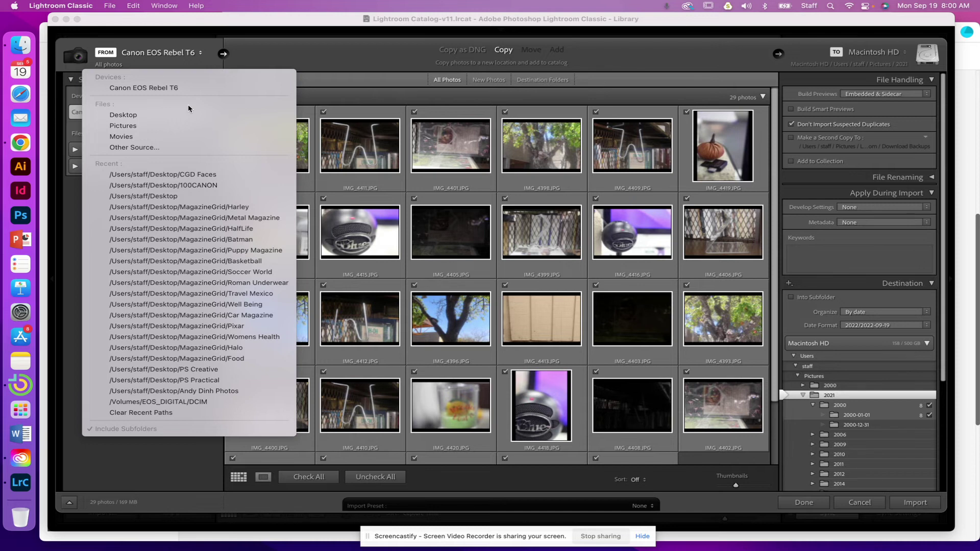
{"action": "left_click", "coordinate": [111, 64]}
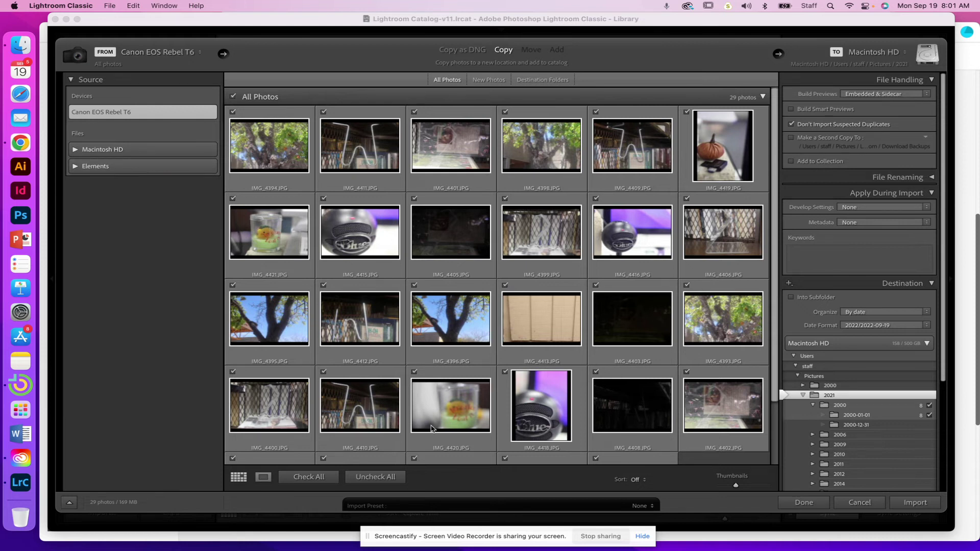
{"action": "scroll", "coordinate": [431, 427], "scroll_direction": "down", "scroll_amount": 3}
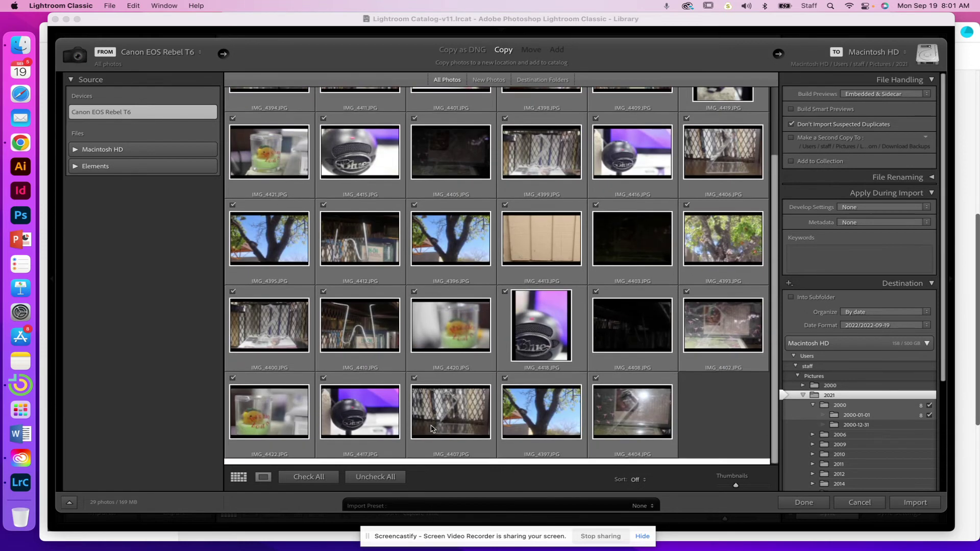
{"action": "scroll", "coordinate": [432, 428], "scroll_direction": "up", "scroll_amount": 3}
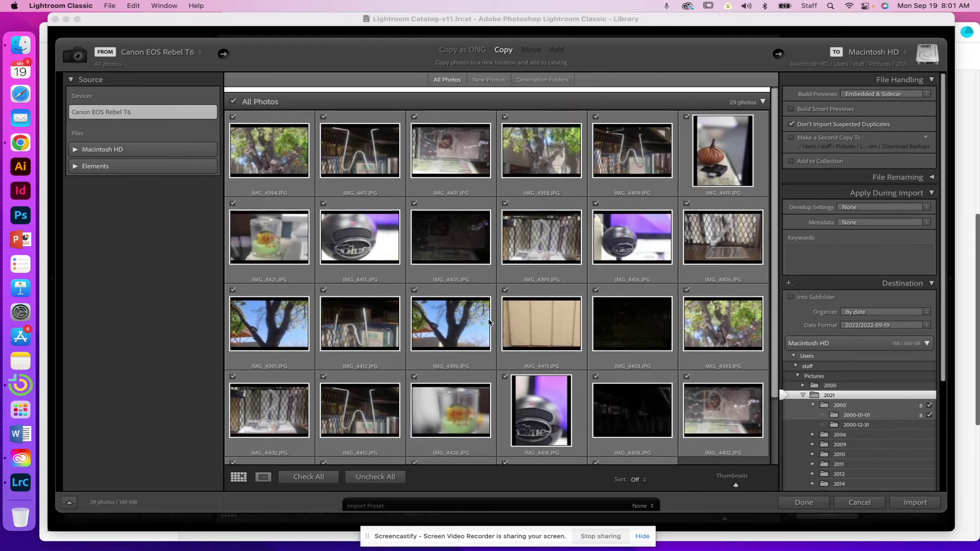
Step: Exclude IMG_4411.JPG from the import and include it again
{"action": "left_click", "coordinate": [323, 112]}
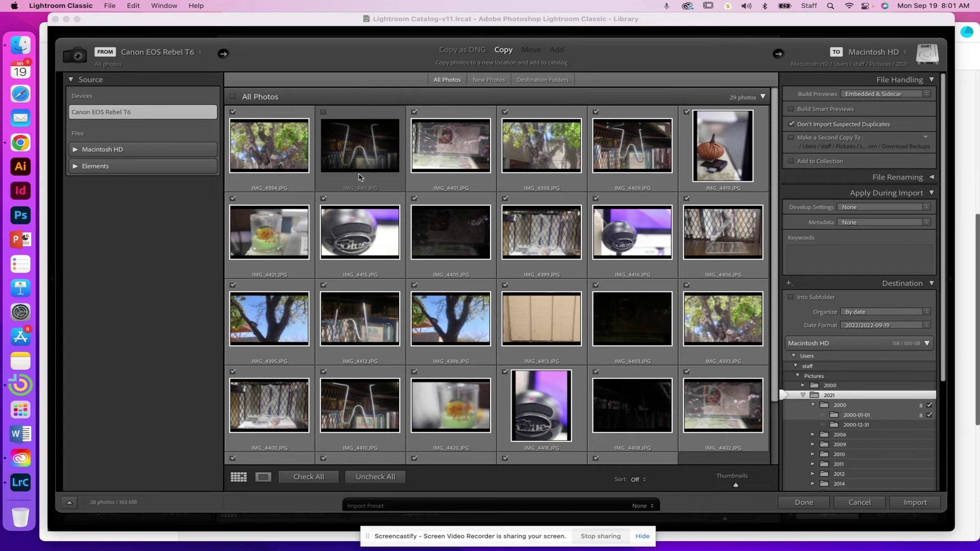
{"action": "left_click", "coordinate": [323, 112]}
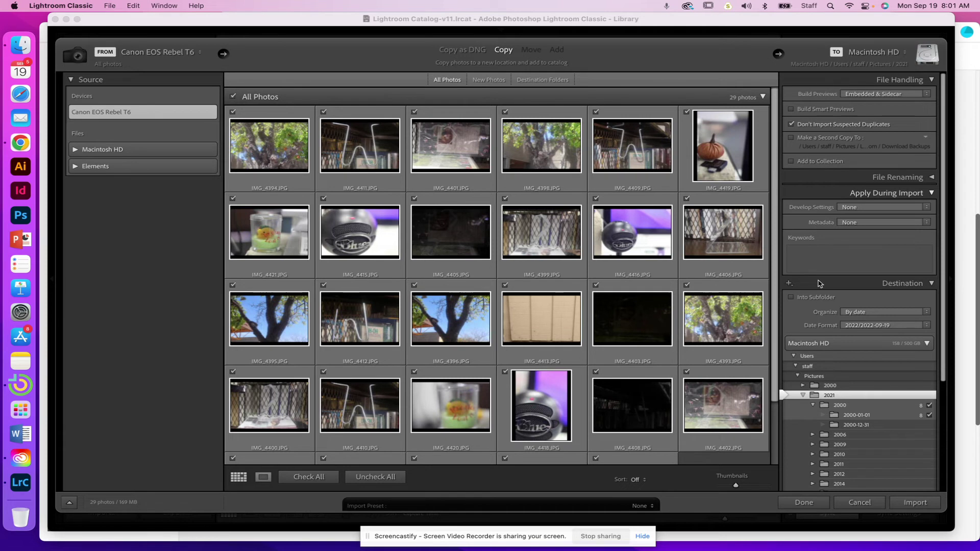
Step: Set the import destination to the staff folder and expand its Creative Cloud Files folder
{"action": "left_click", "coordinate": [798, 379]}
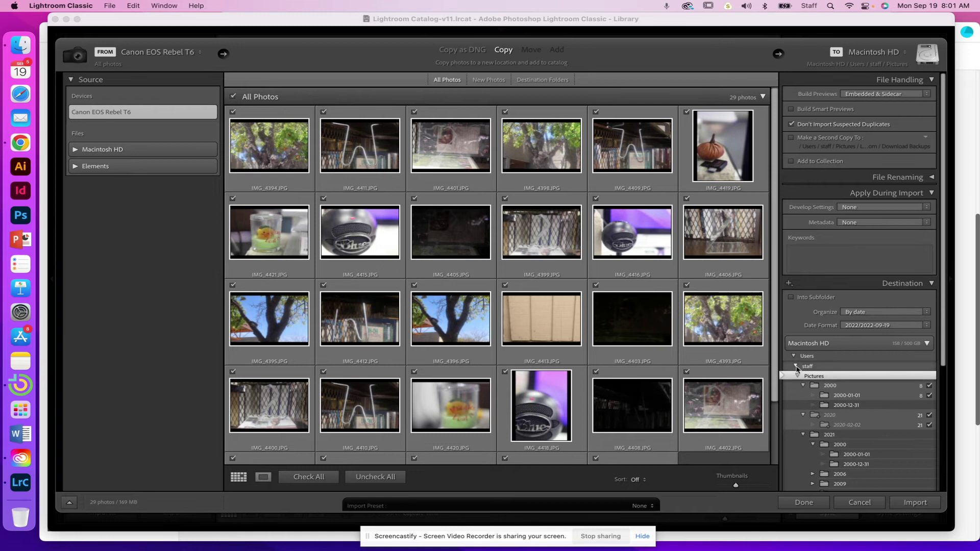
{"action": "left_click", "coordinate": [797, 368]}
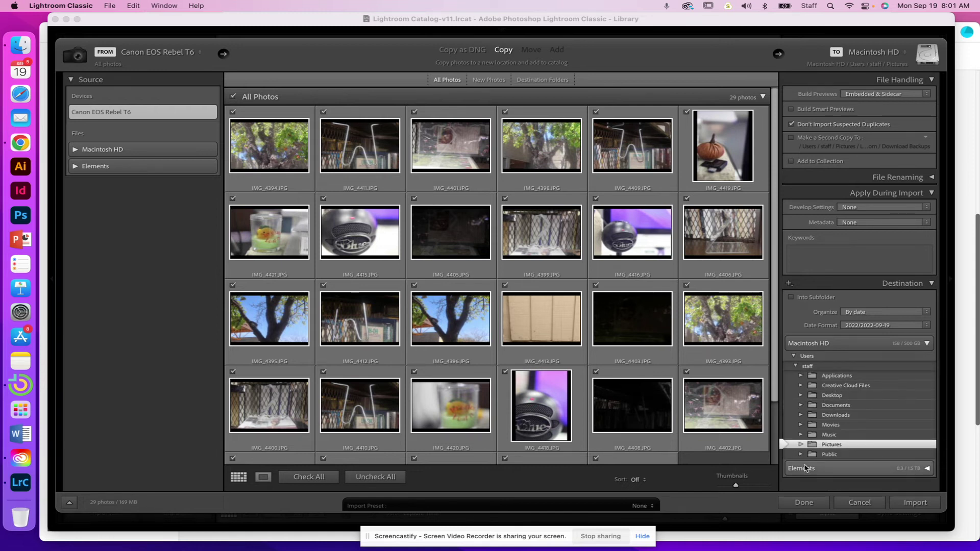
{"action": "left_click", "coordinate": [798, 370]}
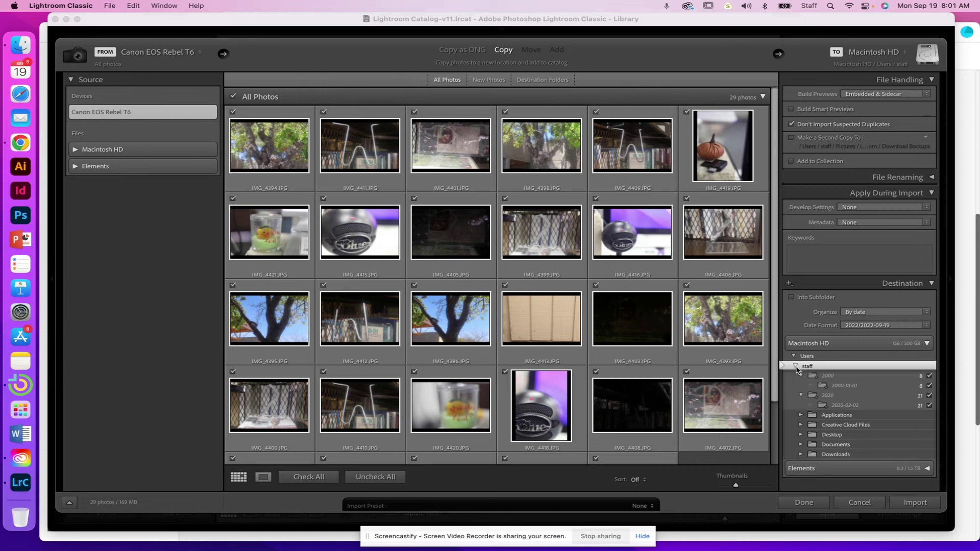
{"action": "left_click", "coordinate": [801, 425]}
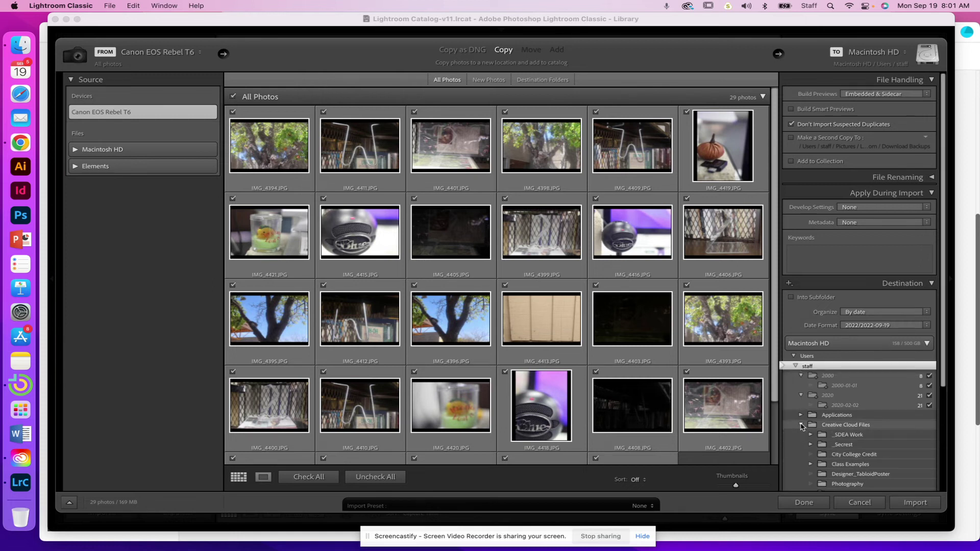
{"action": "scroll", "coordinate": [817, 408], "scroll_direction": "down", "scroll_amount": 5}
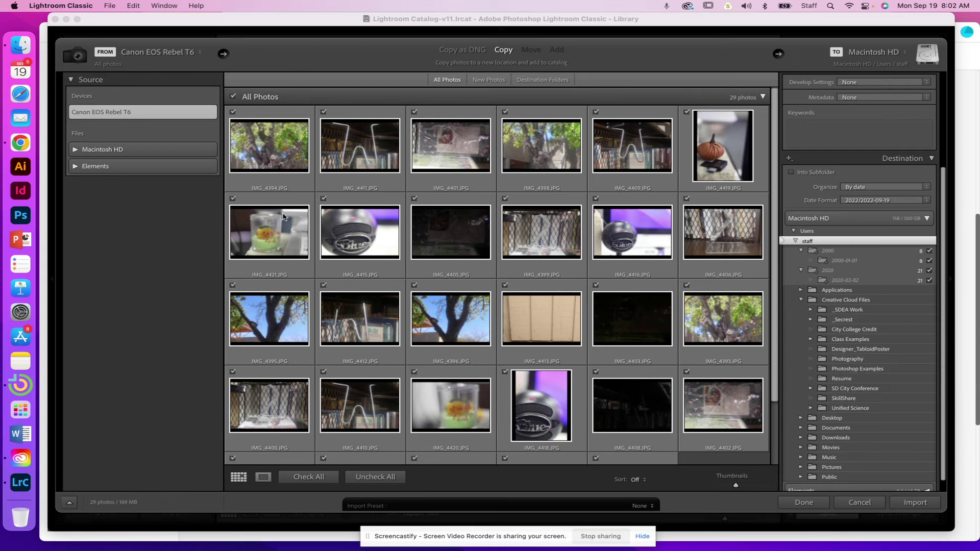
Step: Review the camera photos, exclude all of them from the import and include them all again
{"action": "scroll", "coordinate": [610, 312], "scroll_direction": "down", "scroll_amount": 3}
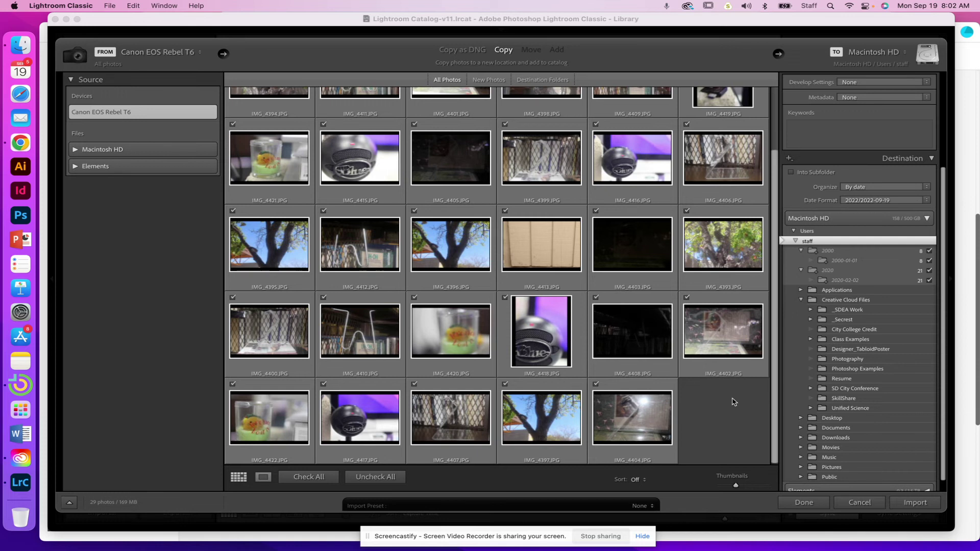
{"action": "scroll", "coordinate": [374, 346], "scroll_direction": "up", "scroll_amount": 3}
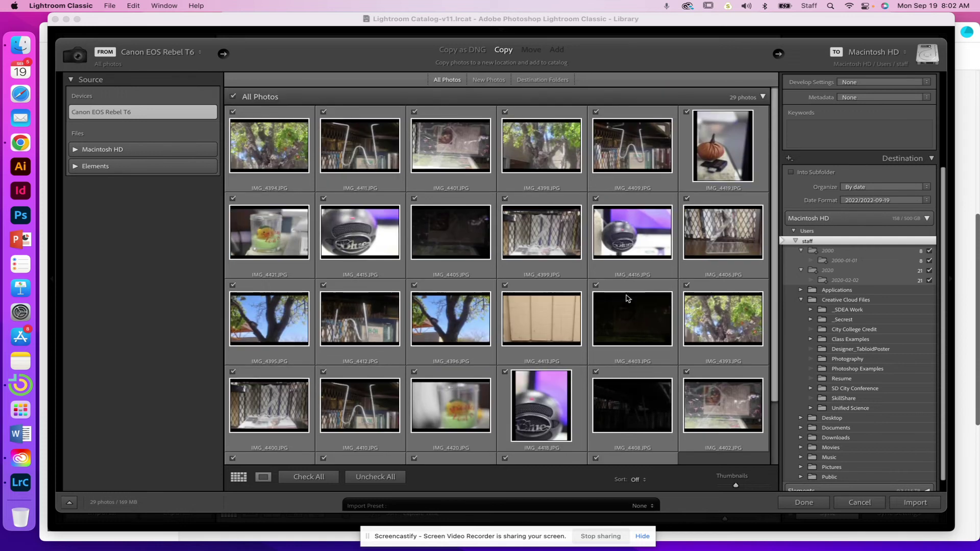
{"action": "left_click", "coordinate": [225, 97]}
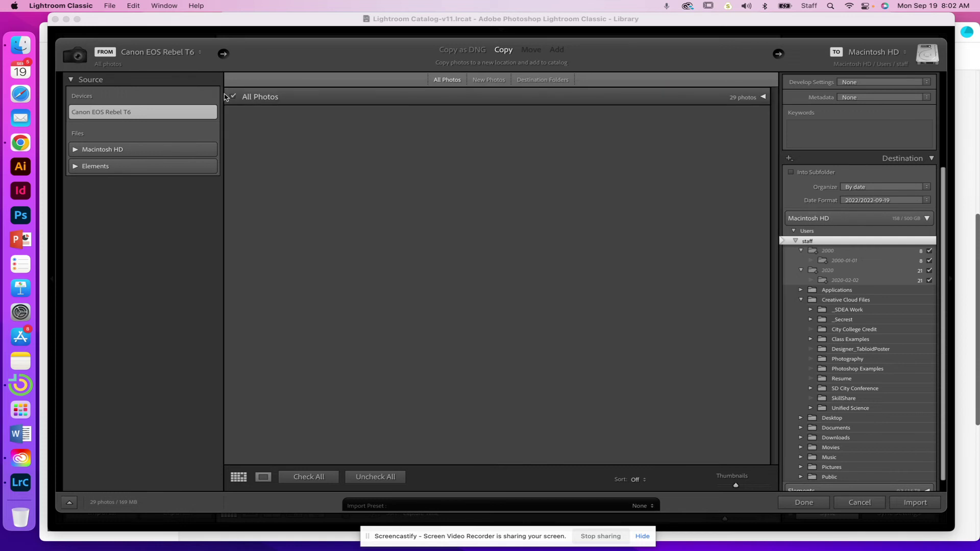
{"action": "left_click", "coordinate": [232, 97]}
{"action": "left_click", "coordinate": [238, 97]}
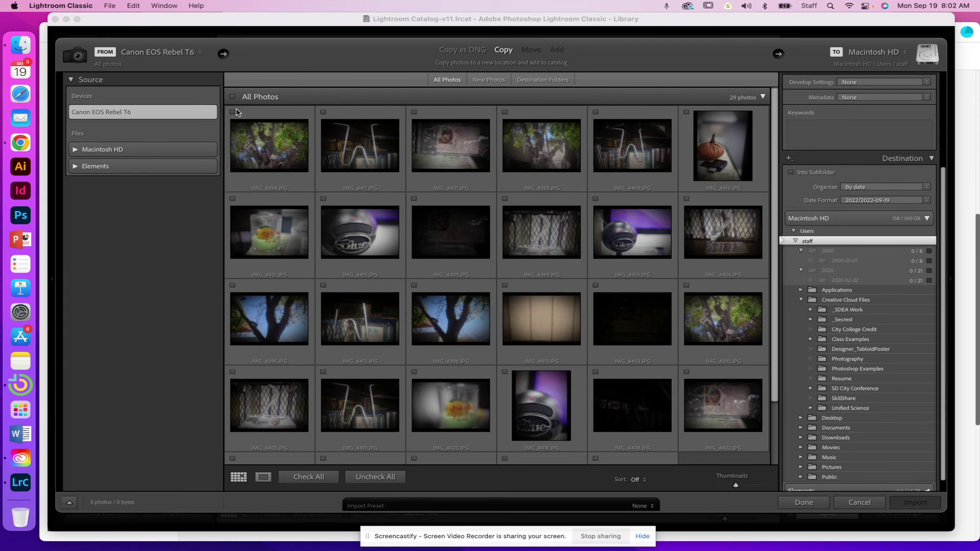
{"action": "left_click", "coordinate": [233, 97]}
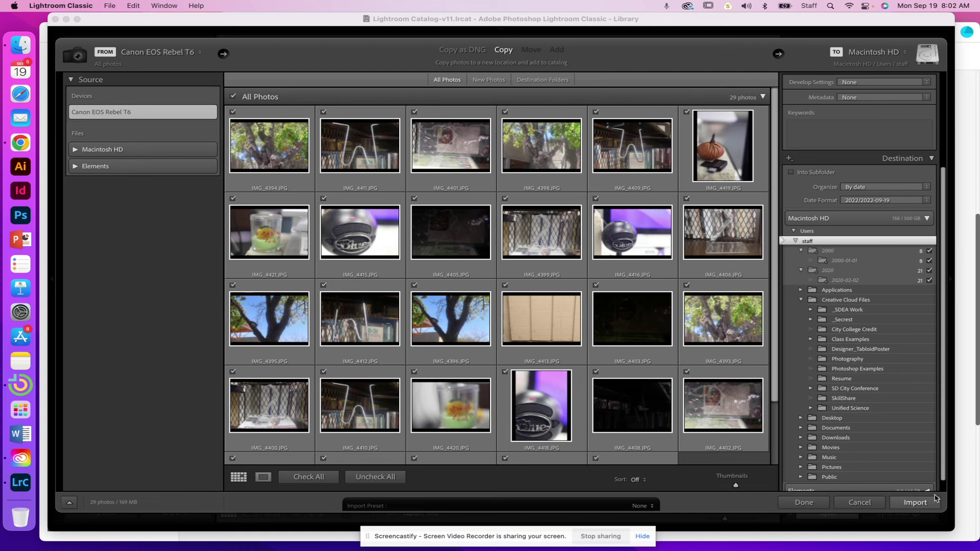
Step: Import all the checked camera photos into the catalog
{"action": "left_click", "coordinate": [913, 504]}
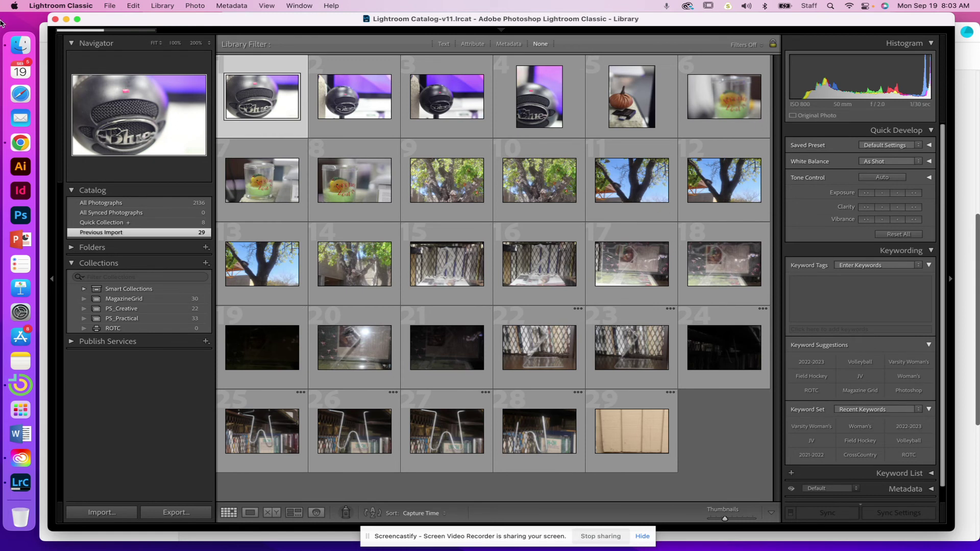
{"action": "mouse_move", "coordinate": [61, 35]}
{"action": "mouse_move", "coordinate": [113, 32]}
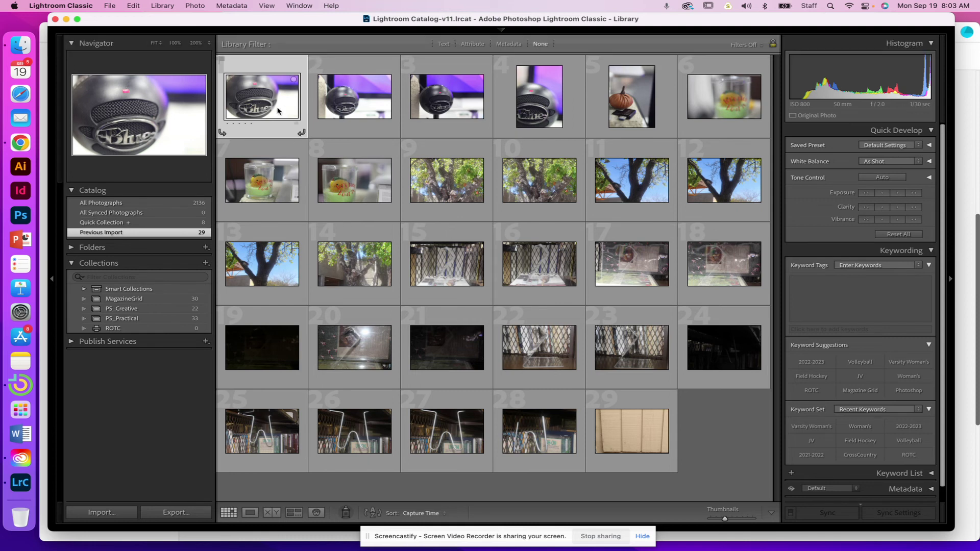
Step: Inspect the first imported microphone photo's mesh and red light at 100% and return to the thumbnail grid
{"action": "double_click", "coordinate": [278, 110]}
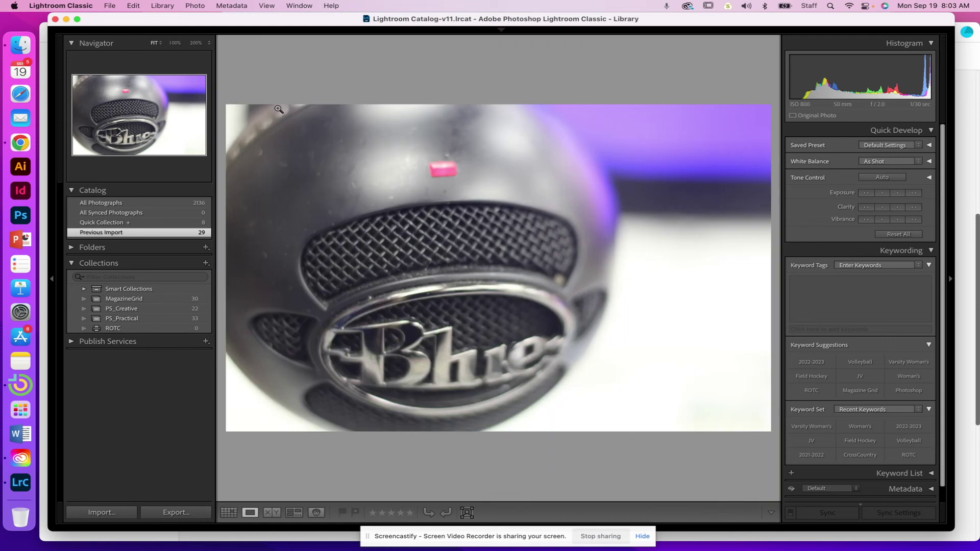
{"action": "left_click", "coordinate": [479, 263]}
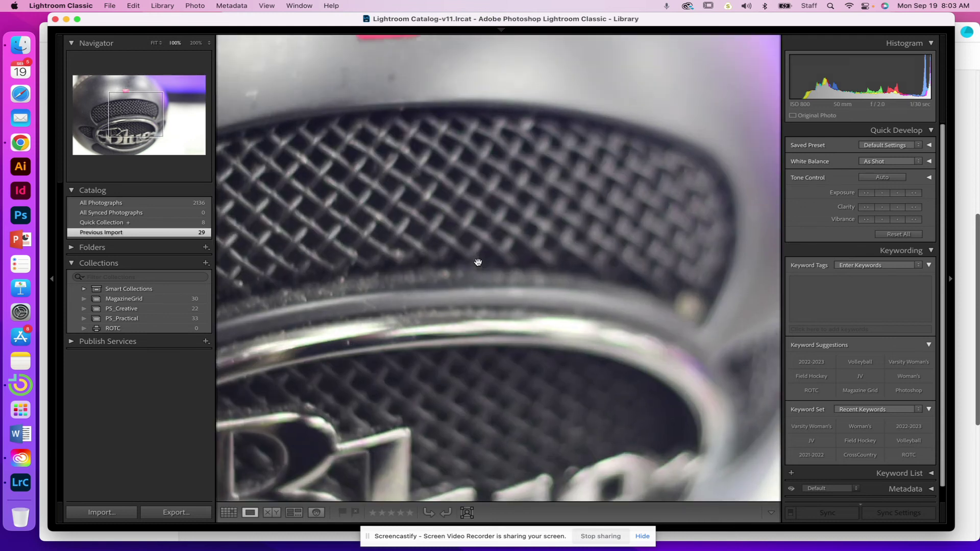
{"action": "left_click_drag", "start_coordinate": [478, 263], "coordinate": [556, 401]}
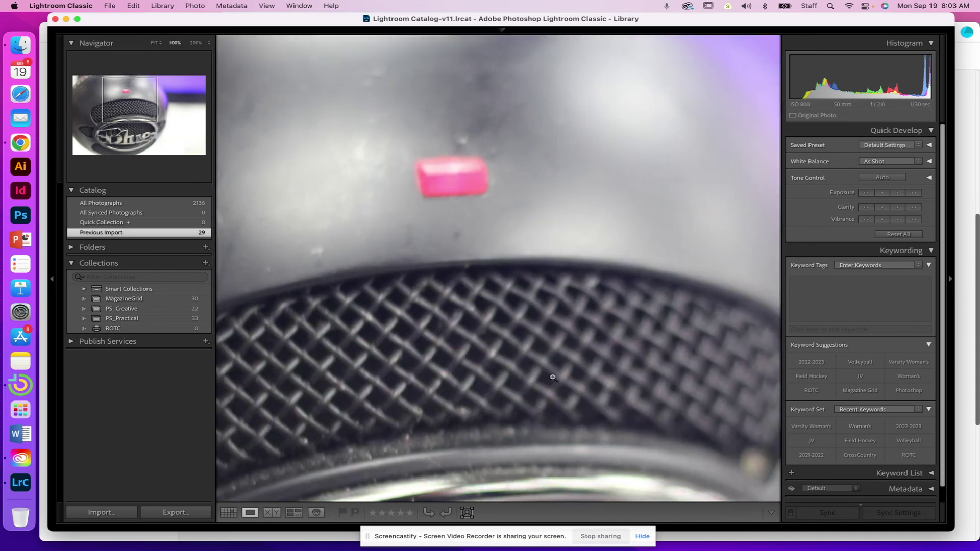
{"action": "left_click", "coordinate": [553, 378]}
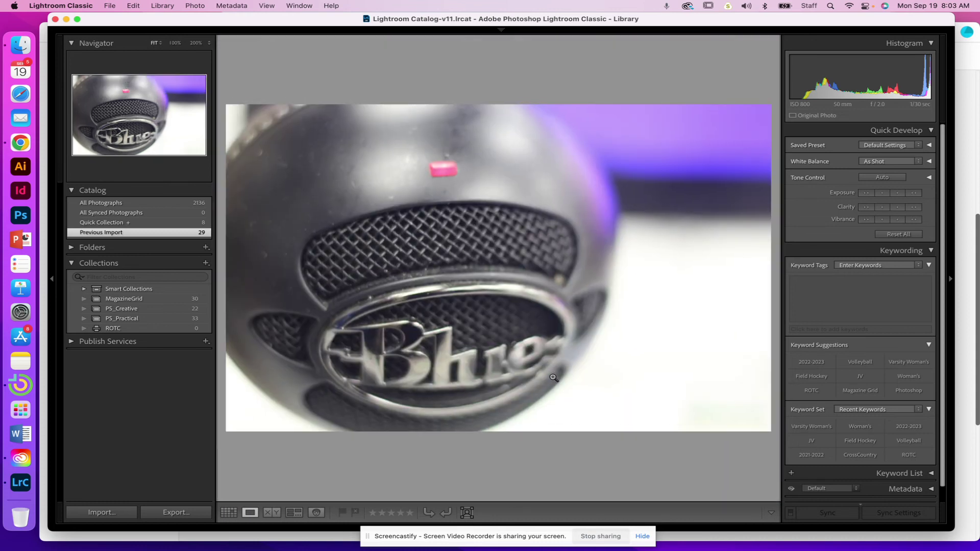
{"action": "key", "text": "g"}
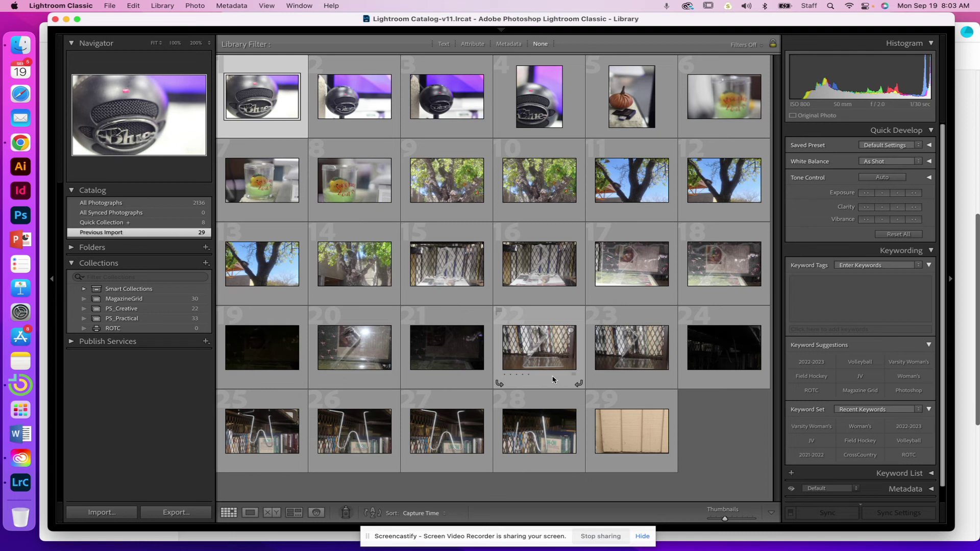
Step: Apply Auto tone to the first microphone photo in Develop, with Exposure set to −1.00 and Contrast to +9
{"action": "key", "text": "d"}
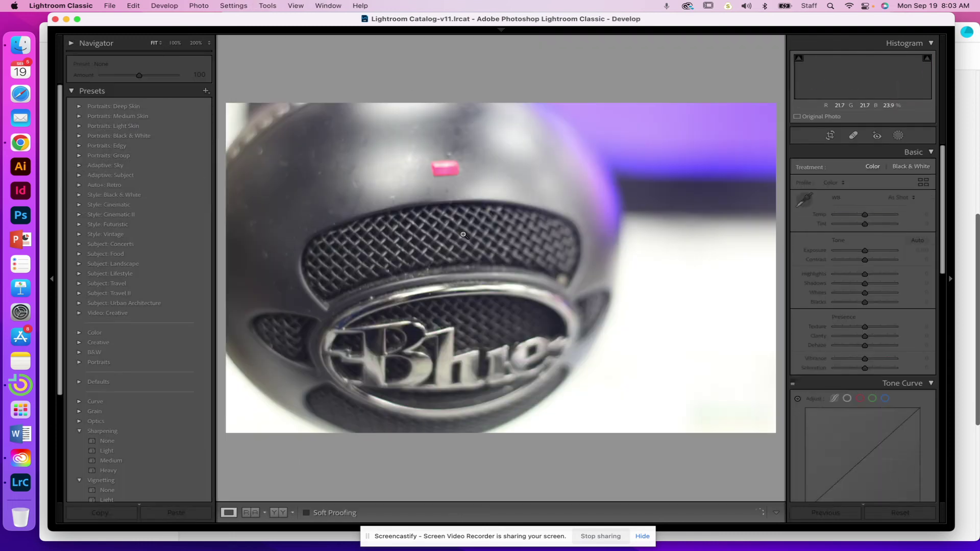
{"action": "key", "text": "g"}
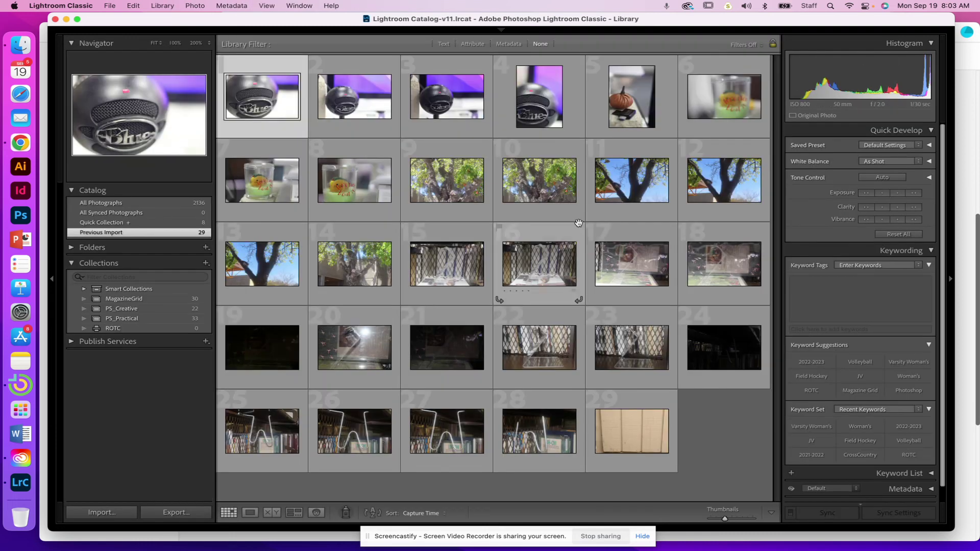
{"action": "key", "text": "d"}
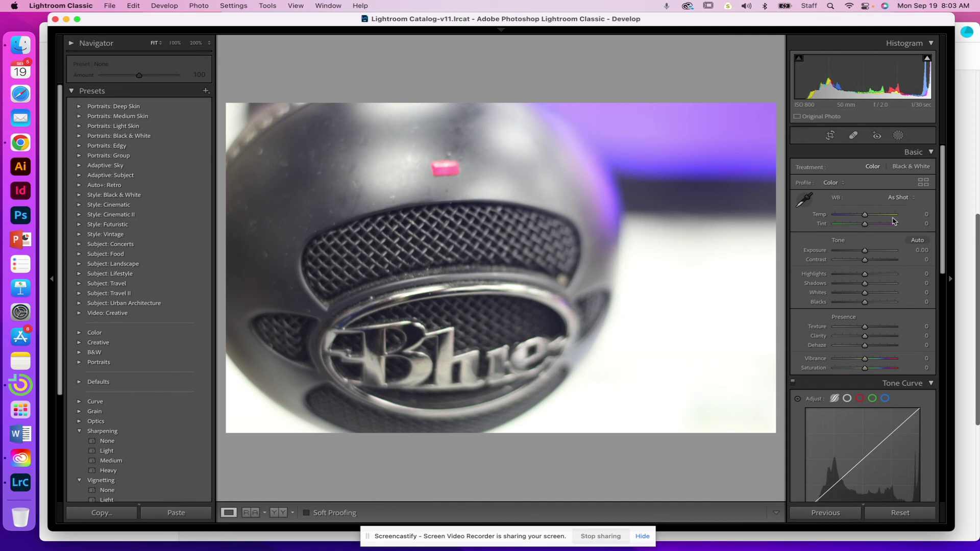
{"action": "left_click", "coordinate": [921, 243]}
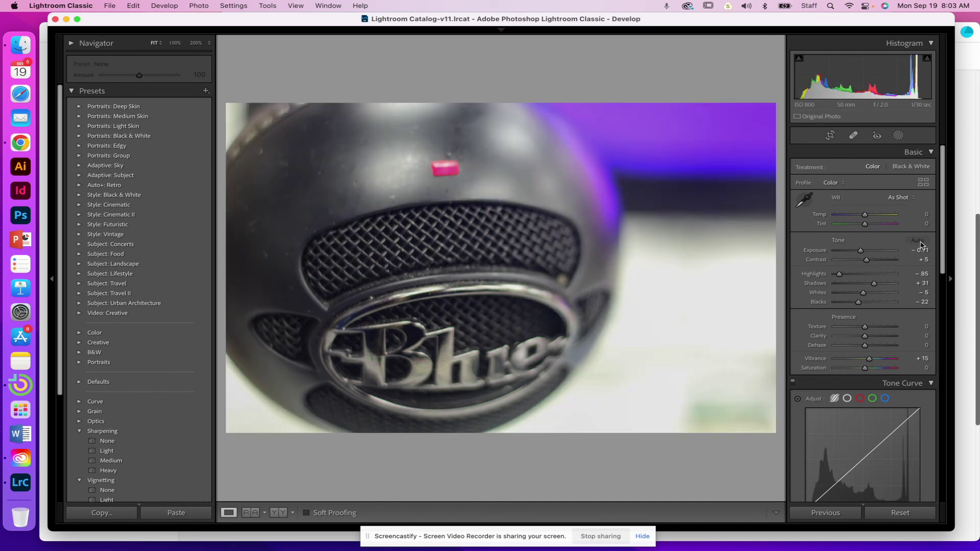
{"action": "left_click_drag", "start_coordinate": [861, 253], "coordinate": [877, 264]}
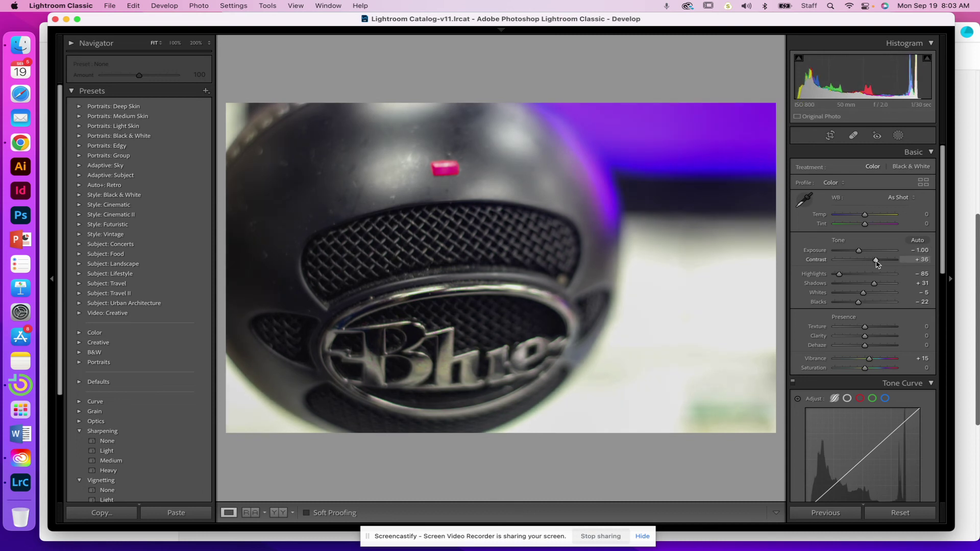
{"action": "key", "text": "g"}
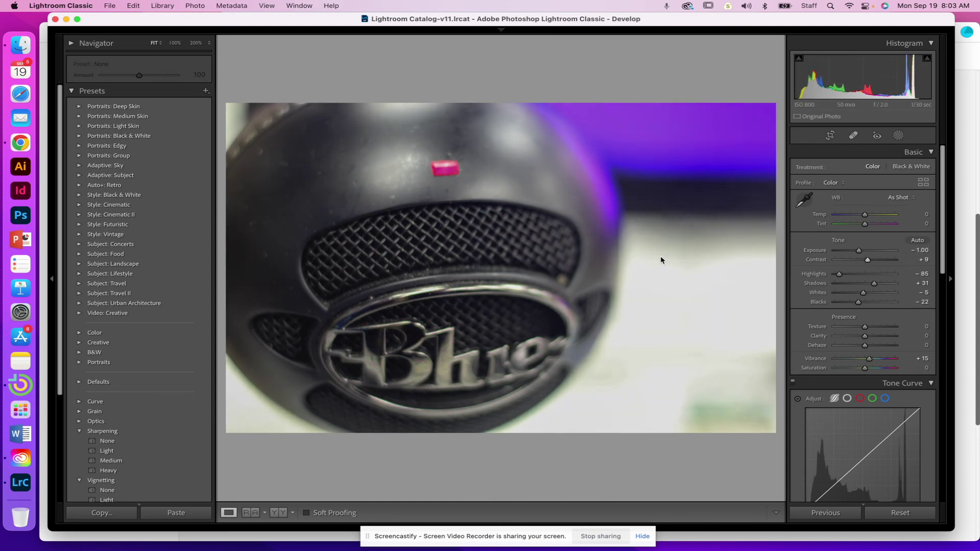
Step: Browse the imported photos from the second one to the blurry taco jar photo, delete it from disk and return to the grid
{"action": "double_click", "coordinate": [345, 98]}
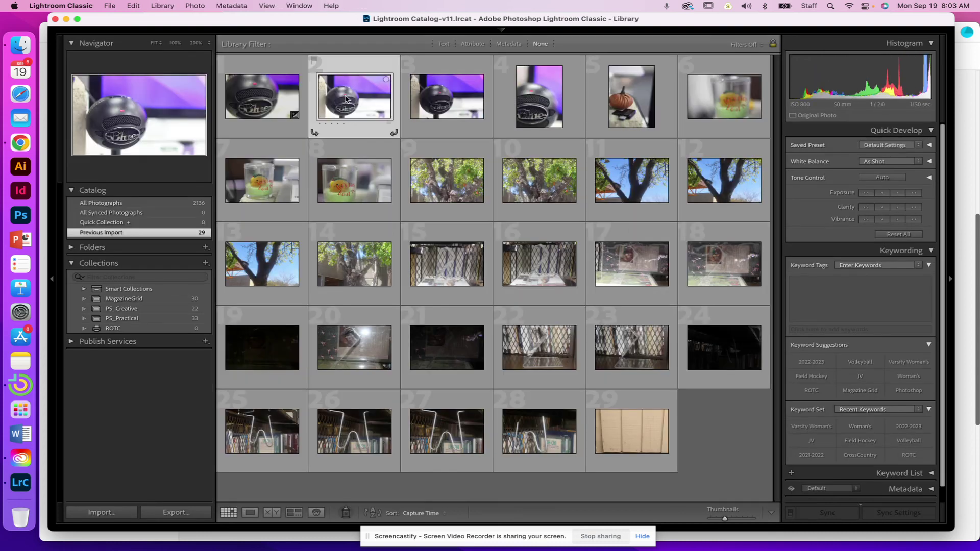
{"action": "key", "text": "Right"}
{"action": "key", "text": "Right"}
{"action": "key", "text": "Right"}
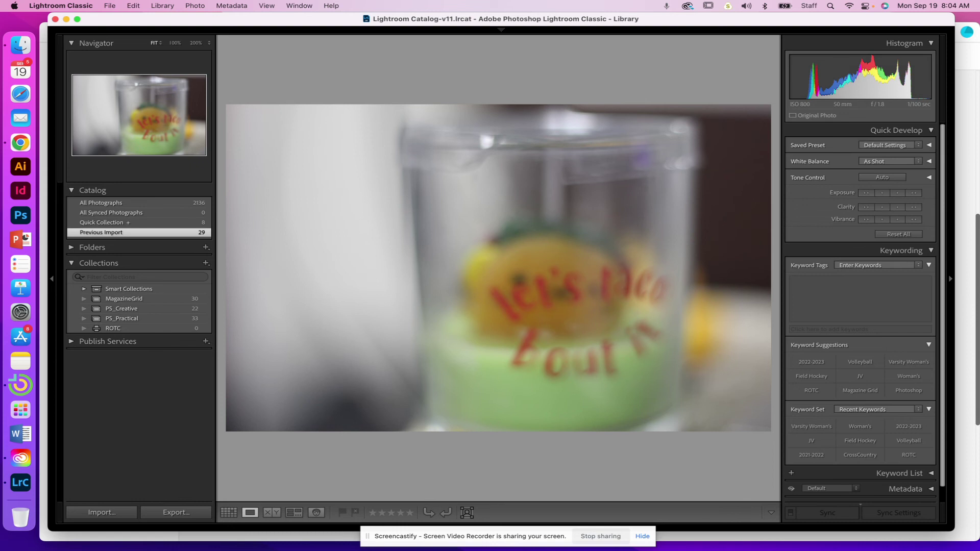
{"action": "key", "text": "BackSpace"}
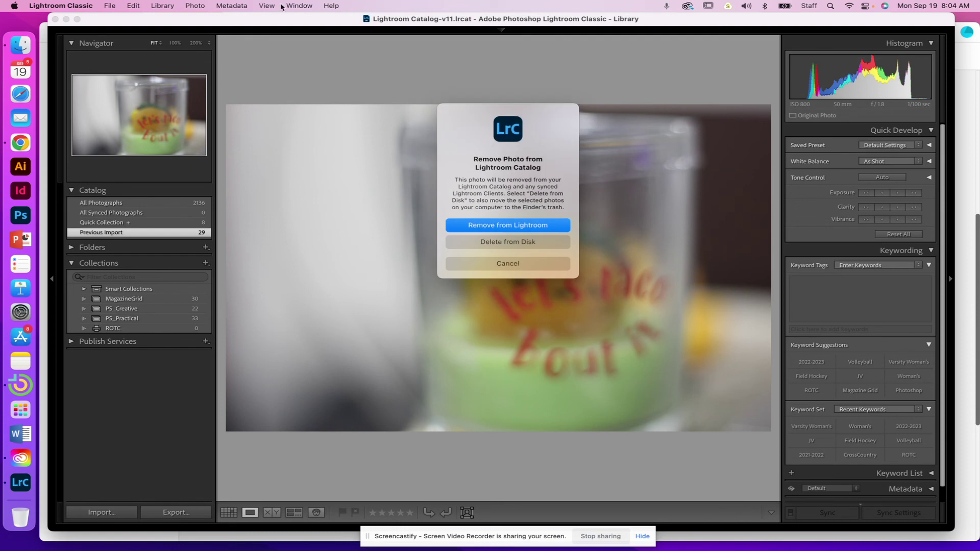
{"action": "left_click", "coordinate": [505, 247]}
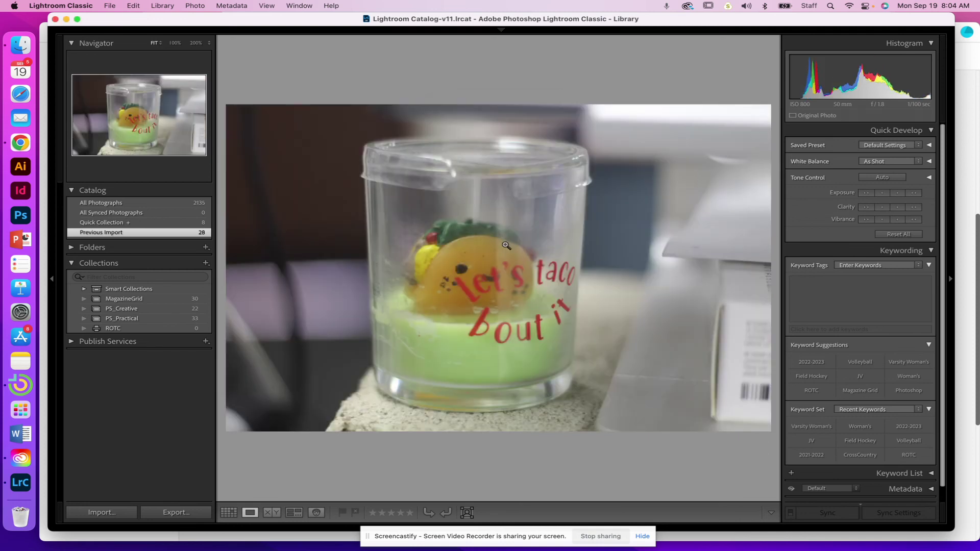
{"action": "key", "text": "g"}
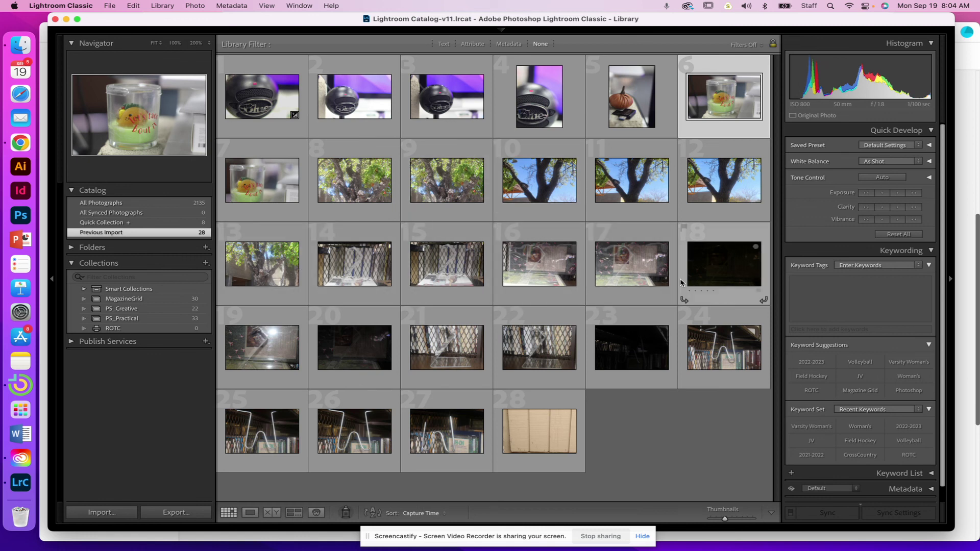
{"action": "left_click", "coordinate": [373, 192]}
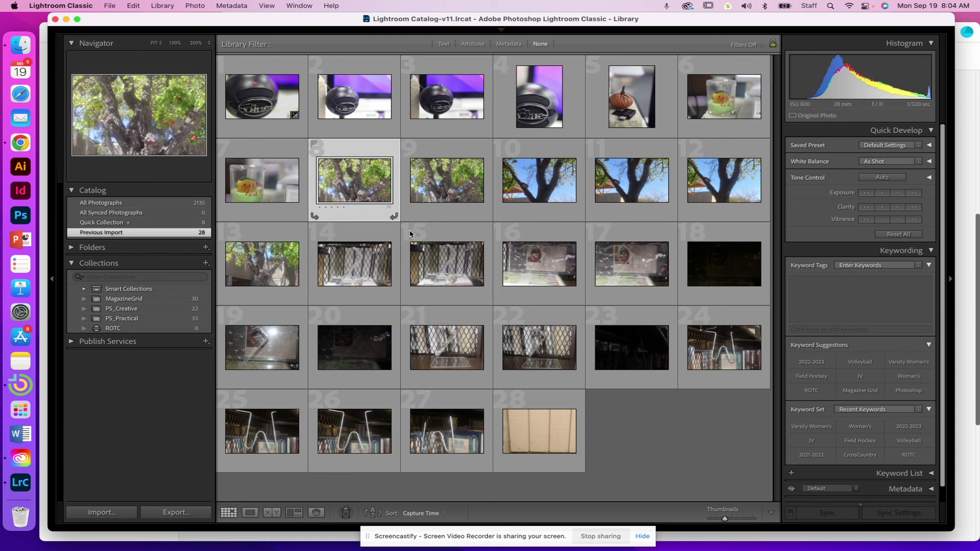
{"action": "left_click", "coordinate": [409, 153], "text": "super"}
{"action": "left_click", "coordinate": [536, 266], "text": "super"}
{"action": "left_click", "coordinate": [433, 359], "text": "super"}
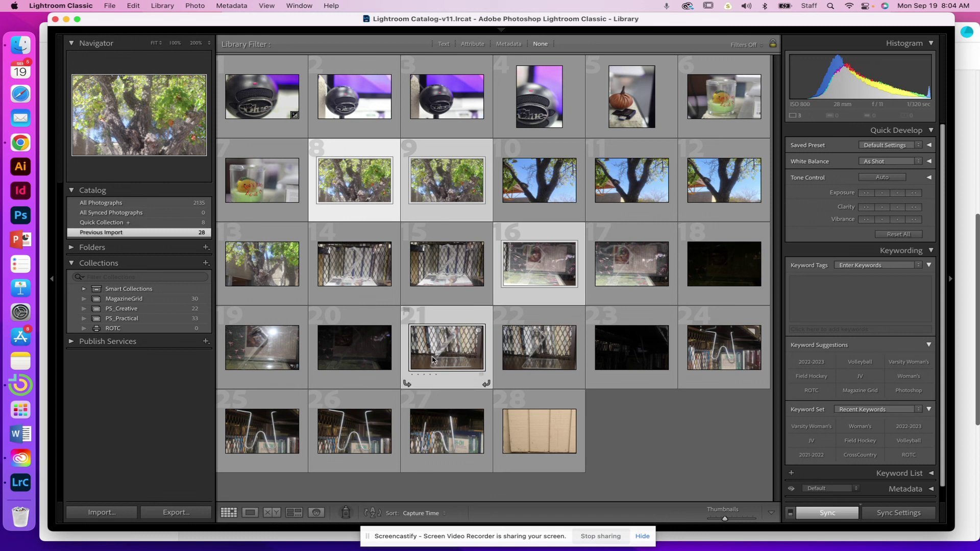
{"action": "left_click", "coordinate": [646, 365], "text": "super"}
{"action": "left_click", "coordinate": [737, 258], "text": "super"}
{"action": "left_click", "coordinate": [356, 349], "text": "super"}
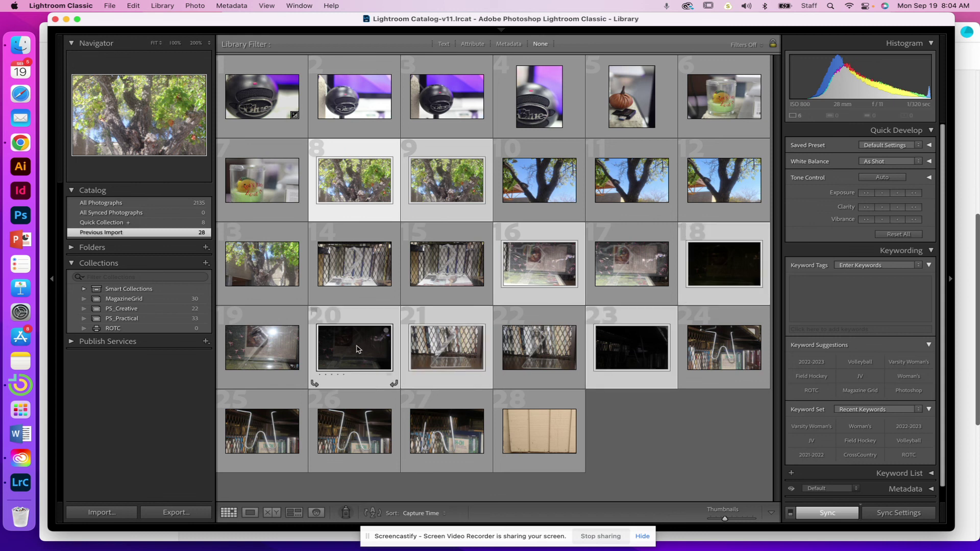
{"action": "left_click", "coordinate": [459, 267]}
Step: Select the range of photos from the first tree photo (8) through the last photo (28) and delete them from disk
{"action": "left_click", "coordinate": [349, 190]}
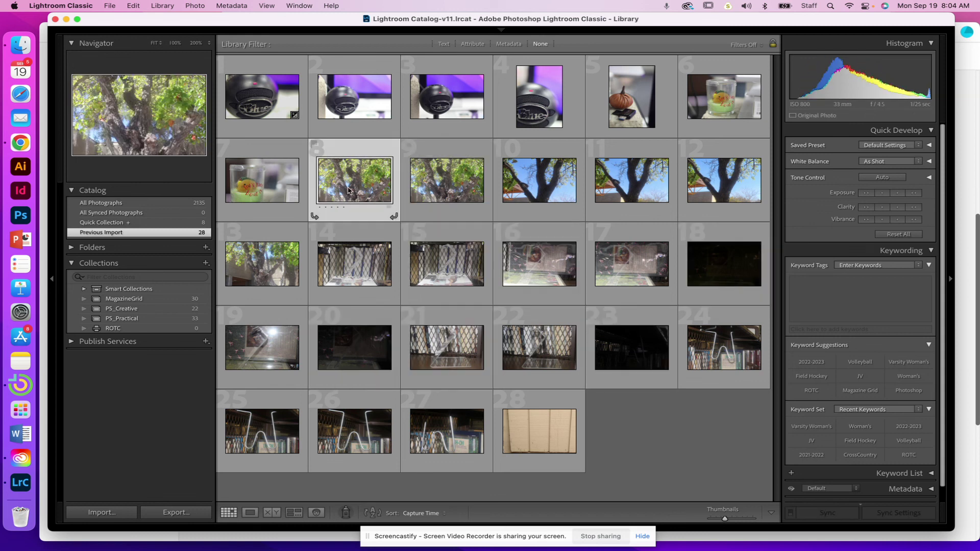
{"action": "left_click", "coordinate": [545, 438], "text": "shift"}
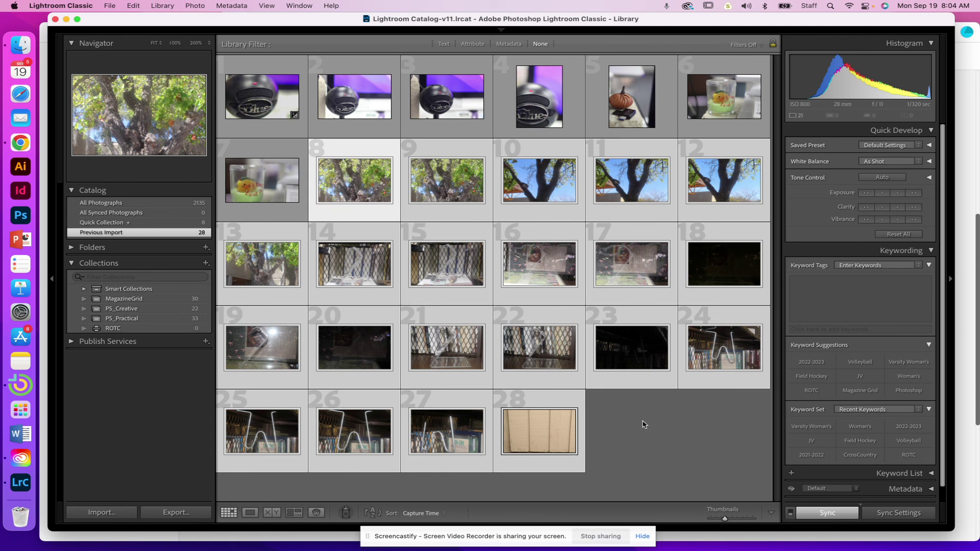
{"action": "key", "text": "Delete"}
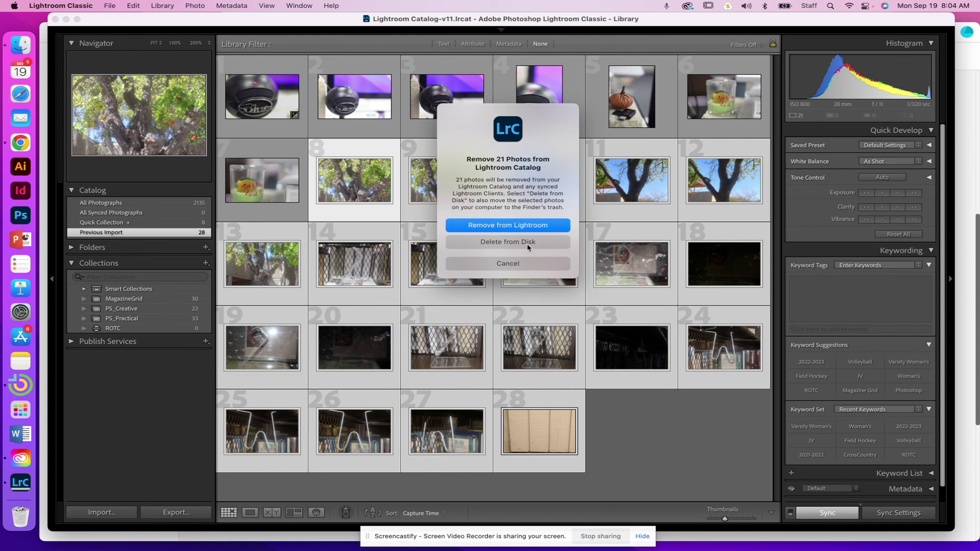
{"action": "left_click", "coordinate": [499, 242]}
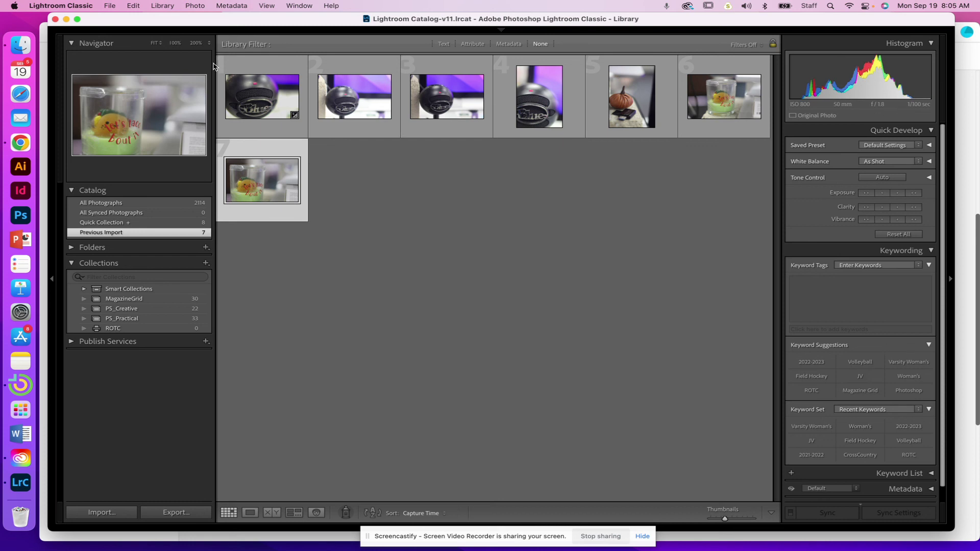
Step: Adjust the first microphone photo in Develop with Temp +7, Blacks −28, Clarity +23 and Dehaze +25
{"action": "key", "text": "e"}
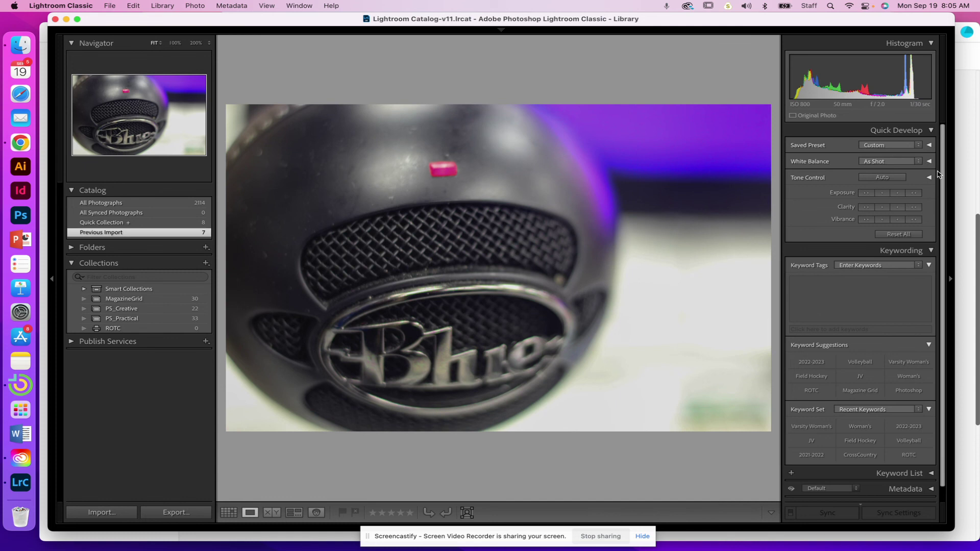
{"action": "key", "text": "d"}
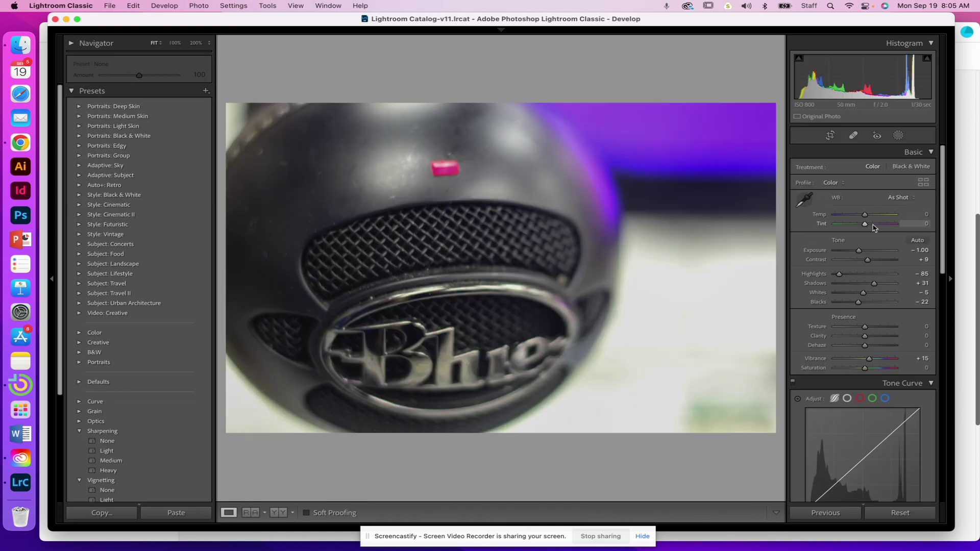
{"action": "left_click_drag", "start_coordinate": [865, 215], "coordinate": [867, 214]}
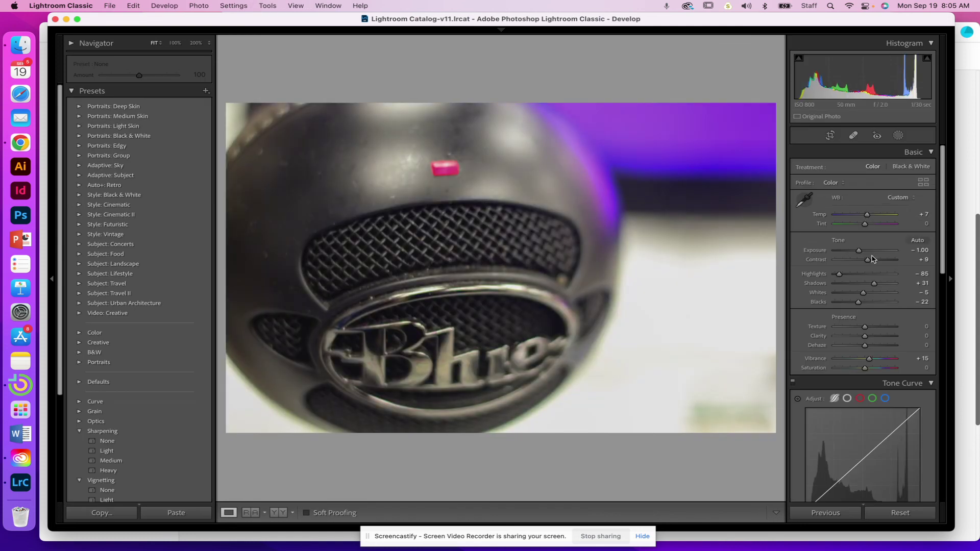
{"action": "left_click_drag", "start_coordinate": [858, 302], "coordinate": [856, 301]}
{"action": "mouse_move", "coordinate": [865, 345]}
{"action": "left_mouse_down"}
{"action": "mouse_move", "coordinate": [877, 347]}
{"action": "mouse_move", "coordinate": [873, 337]}
{"action": "left_mouse_up"}
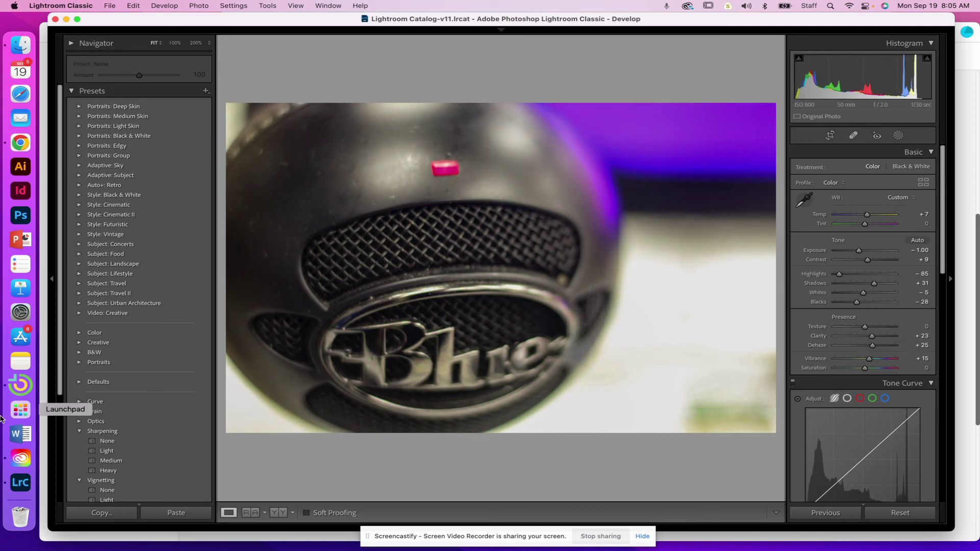
Step: Apply the Sharpening Medium preset and the Vignetting Light preset to the microphone photo
{"action": "left_click", "coordinate": [113, 461]}
{"action": "scroll", "coordinate": [117, 492], "scroll_direction": "down", "scroll_amount": 1}
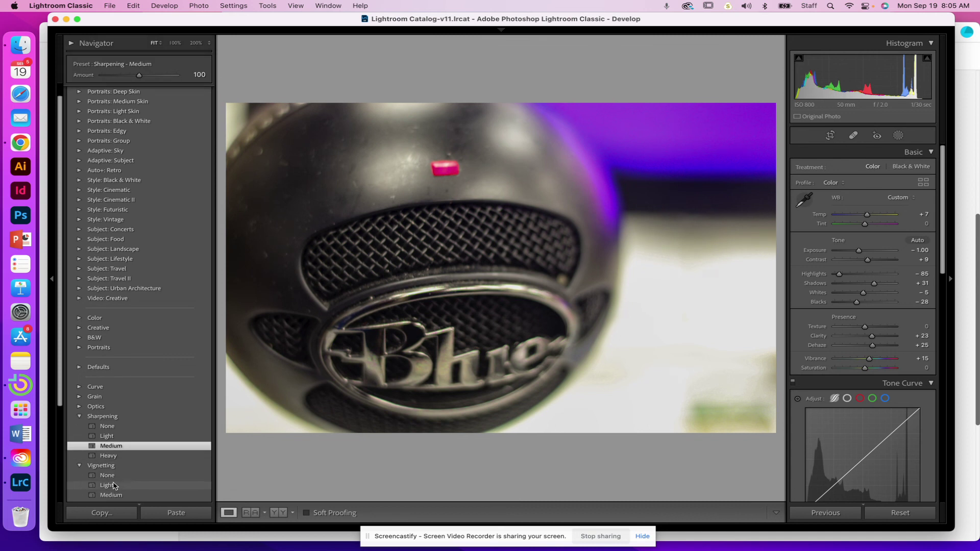
{"action": "left_click", "coordinate": [109, 485]}
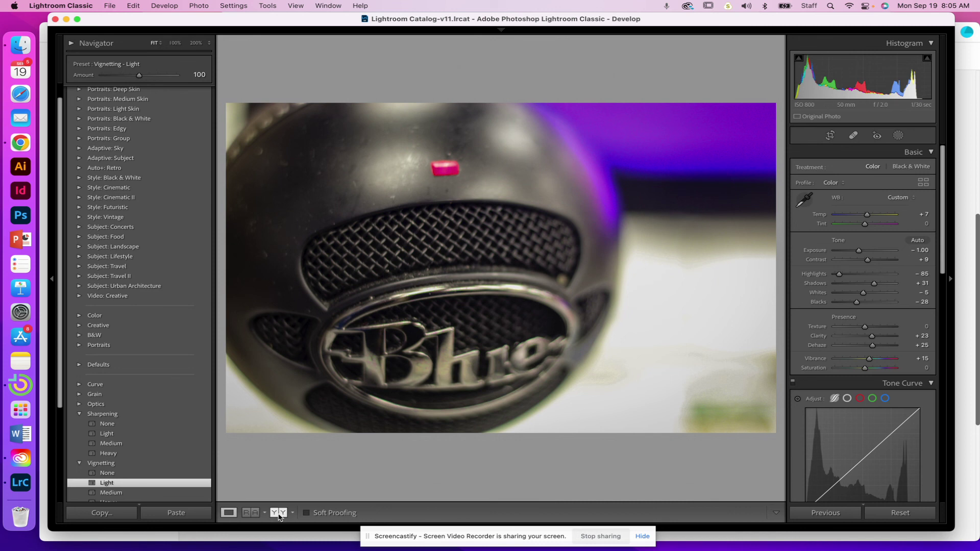
Step: Compare the microphone photo's before and after versions side by side, cycling through the Lights Out modes
{"action": "left_click", "coordinate": [279, 512]}
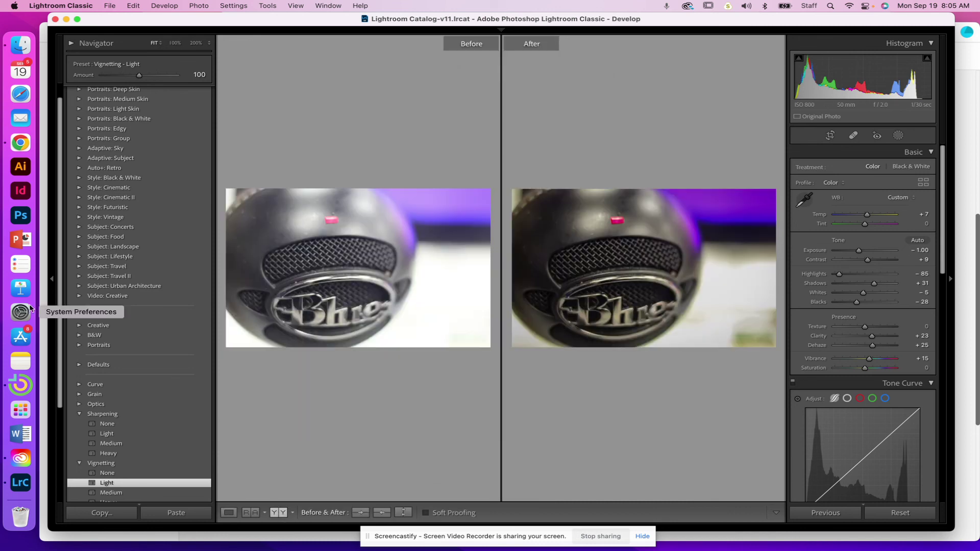
{"action": "scroll", "coordinate": [60, 308], "scroll_direction": "up", "scroll_amount": 1}
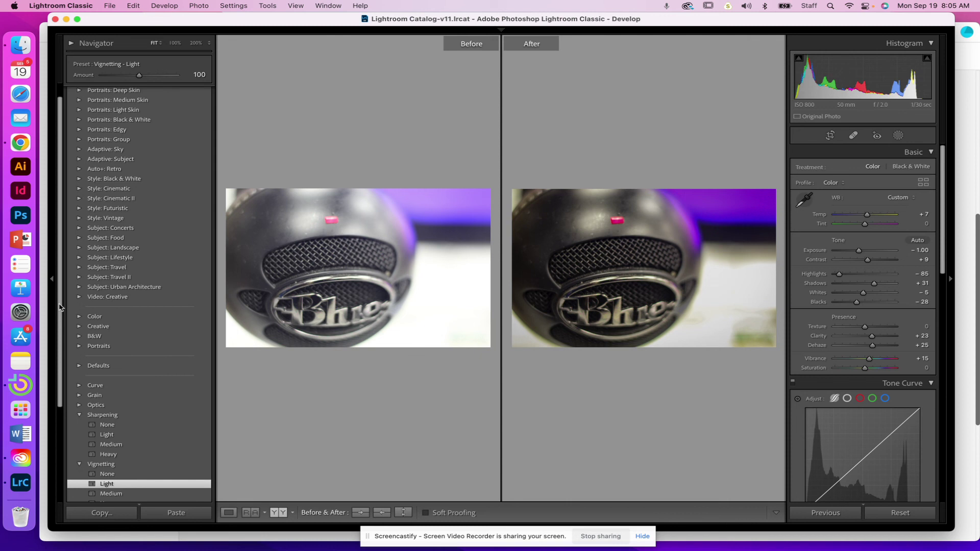
{"action": "key", "text": "l"}
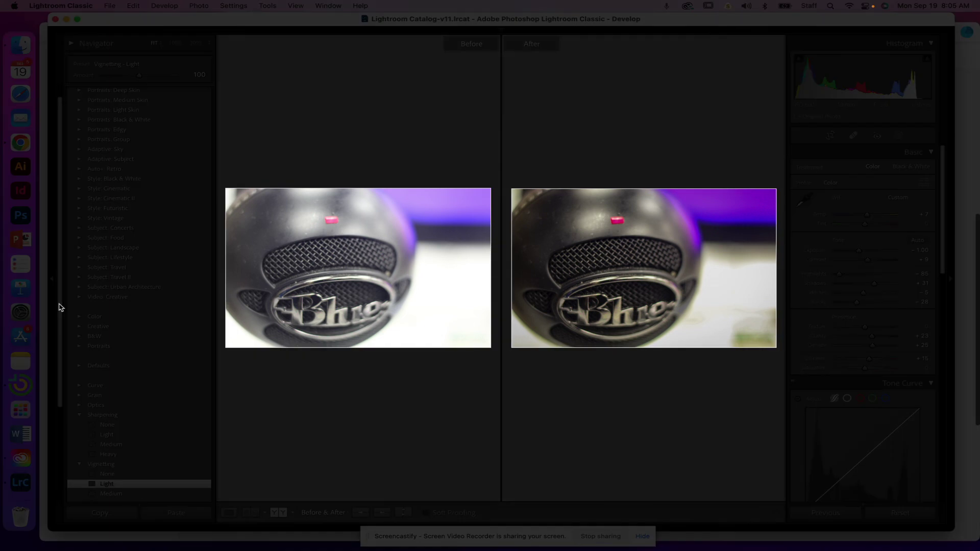
{"action": "key", "text": "l"}
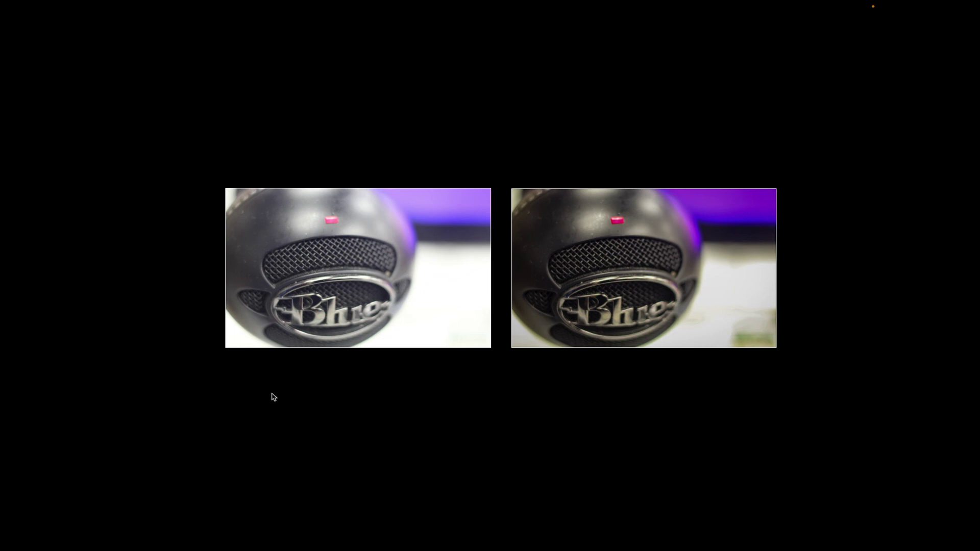
{"action": "key", "text": "l"}
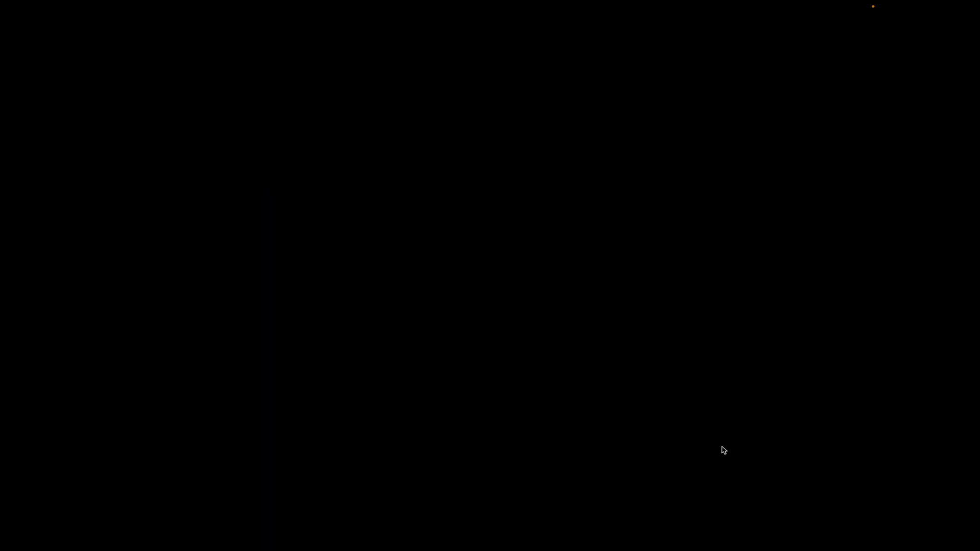